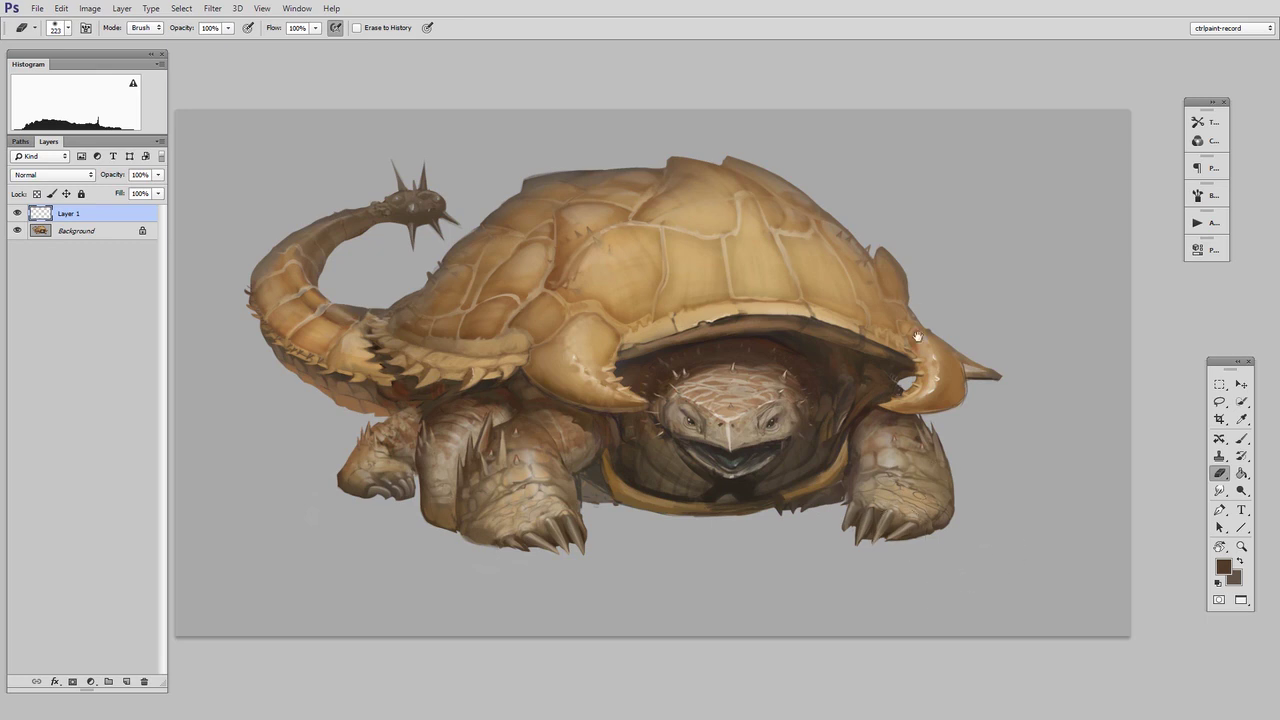
# Step: Enlarge the brush and paint a wavy dark brown stroke on Layer 1 in the empty gray area beside the shell
pyautogui.moveTo(918, 358); pyautogui.dragTo(808, 428)
pyautogui.press('b')
pyautogui.press(']')
pyautogui.press(']')
pyautogui.press(']')
pyautogui.press(']')
pyautogui.press(']')
pyautogui.press(']')
pyautogui.moveTo(848, 203)
pyautogui.mouseDown()
pyautogui.moveTo(862, 328)
pyautogui.moveTo(935, 440)
pyautogui.mouseUp()
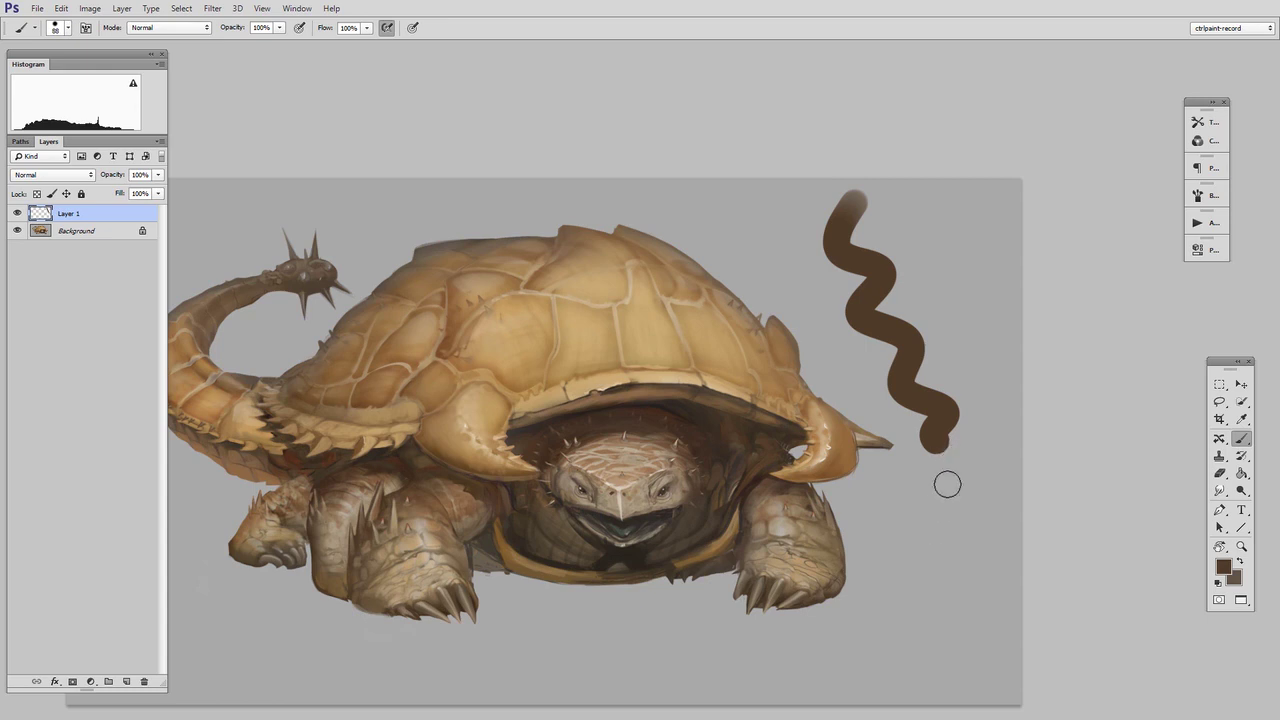
# Step: Soften one edge of the brown squiggle with the Eraser and paint a second squiggle beside it
pyautogui.press('e')
pyautogui.moveTo(920, 271)
pyautogui.mouseDown()
pyautogui.moveTo(951, 386)
pyautogui.moveTo(972, 410)
pyautogui.moveTo(912, 272)
pyautogui.moveTo(981, 421)
pyautogui.moveTo(932, 296)
pyautogui.moveTo(965, 387)
pyautogui.mouseUp()
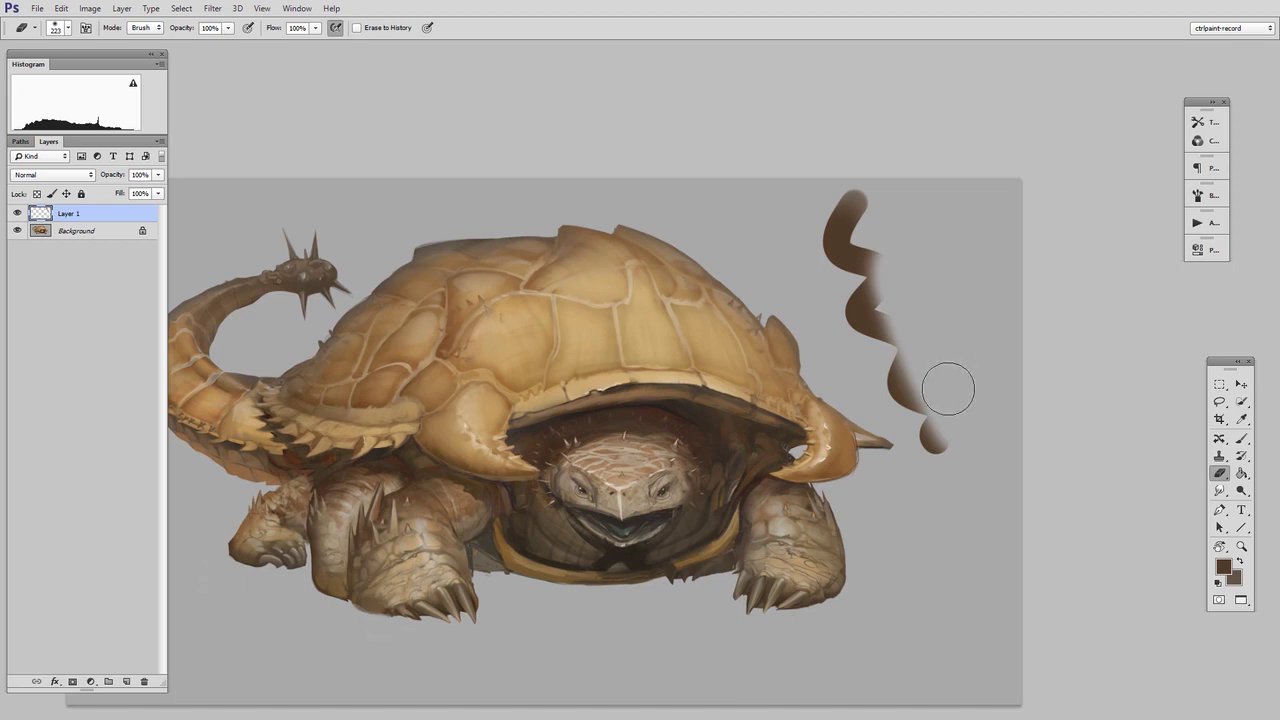
pyautogui.press('b')
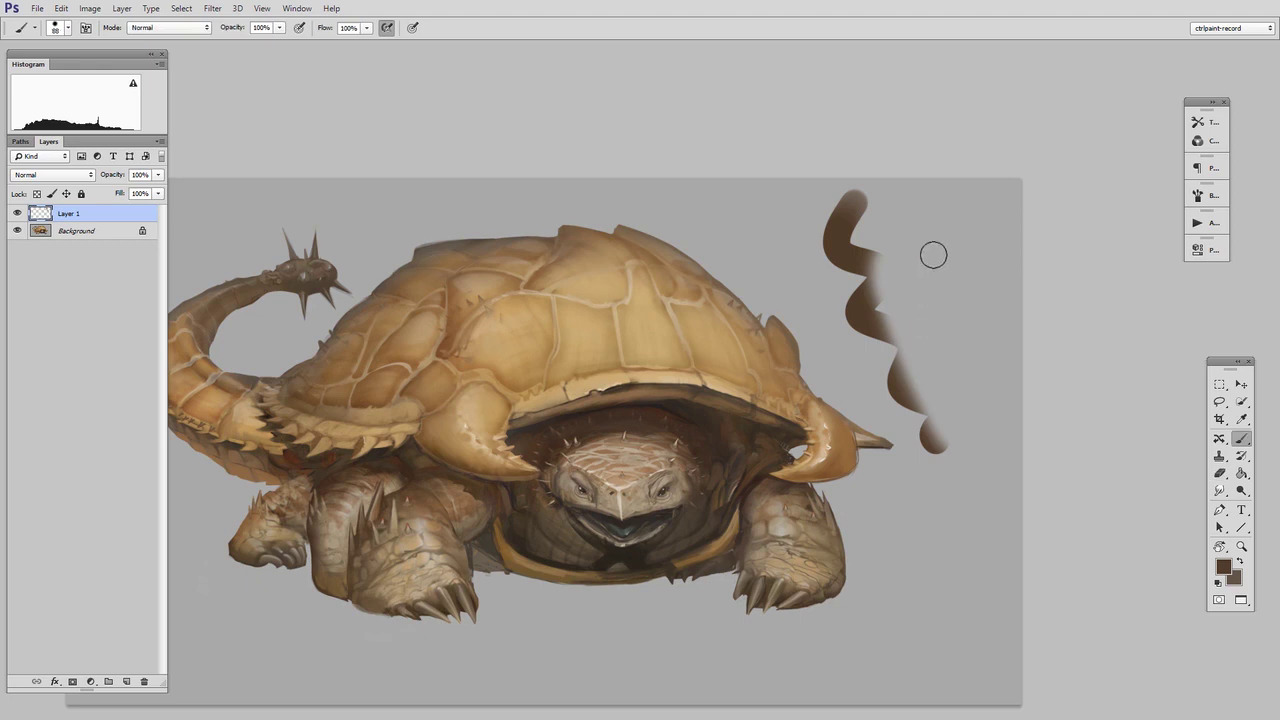
pyautogui.moveTo(928, 245)
pyautogui.mouseDown()
pyautogui.moveTo(971, 391)
pyautogui.moveTo(985, 388)
pyautogui.mouseUp()
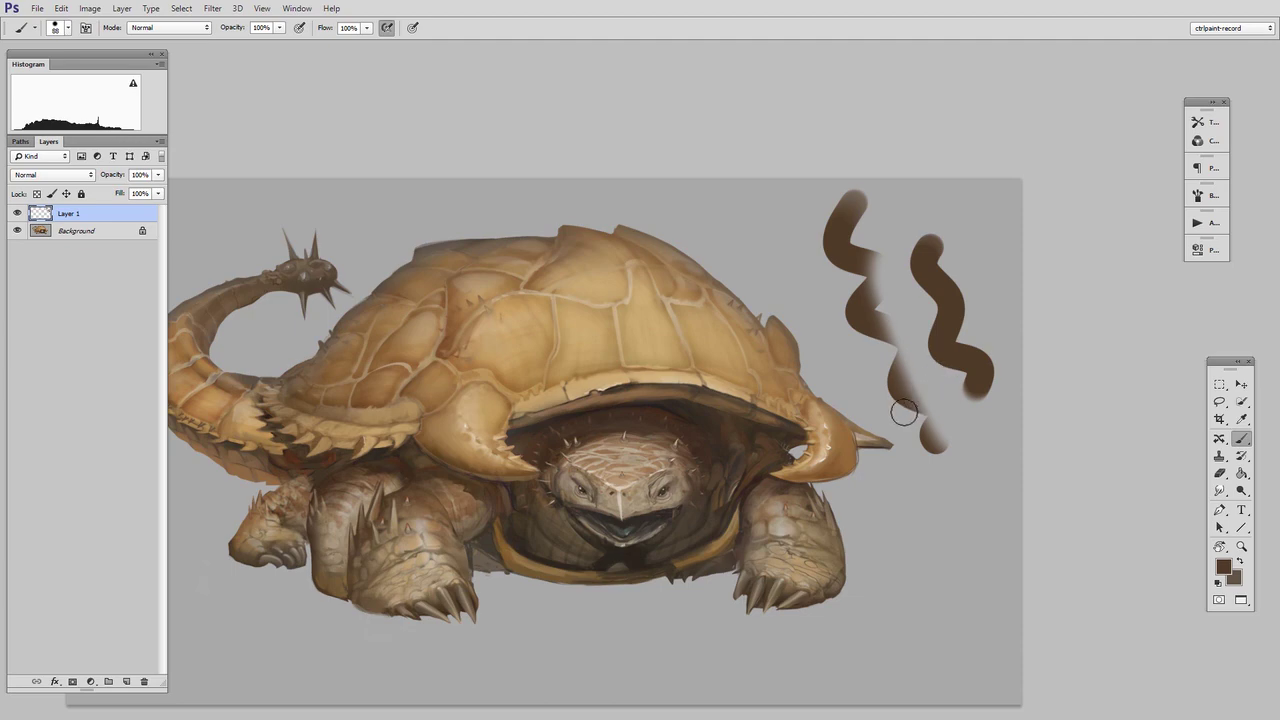
# Step: Paint a thick brown squiggle beside the turtle's front foot and erase along its outer side
pyautogui.press('z')
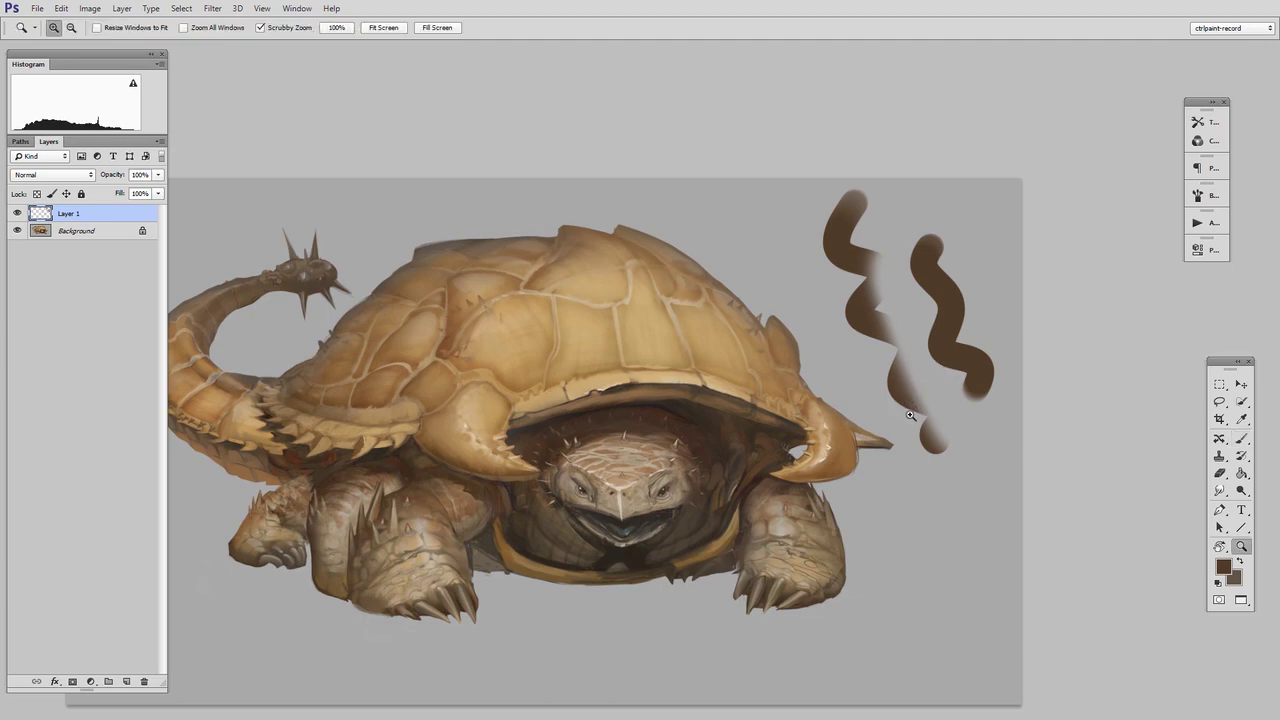
pyautogui.click(910, 415)
pyautogui.press('b')
pyautogui.moveTo(794, 289)
pyautogui.mouseDown()
pyautogui.moveTo(852, 552)
pyautogui.moveTo(805, 585)
pyautogui.mouseUp()
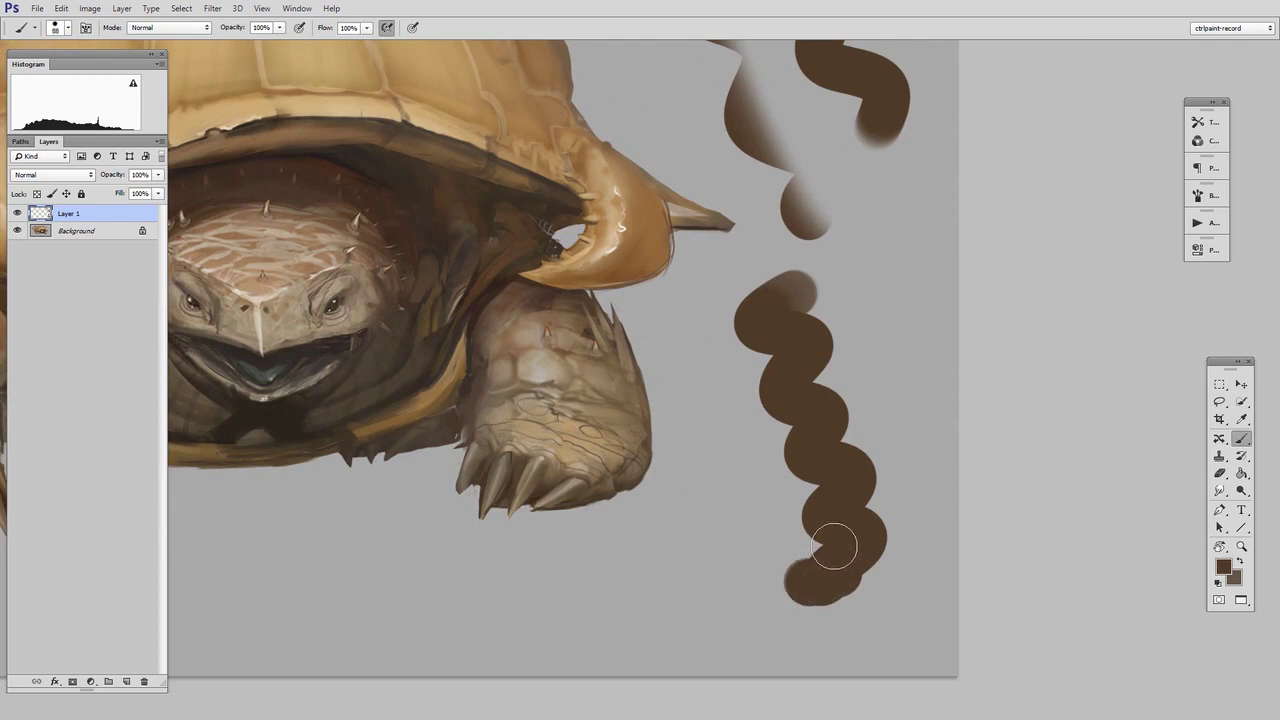
pyautogui.press('e')
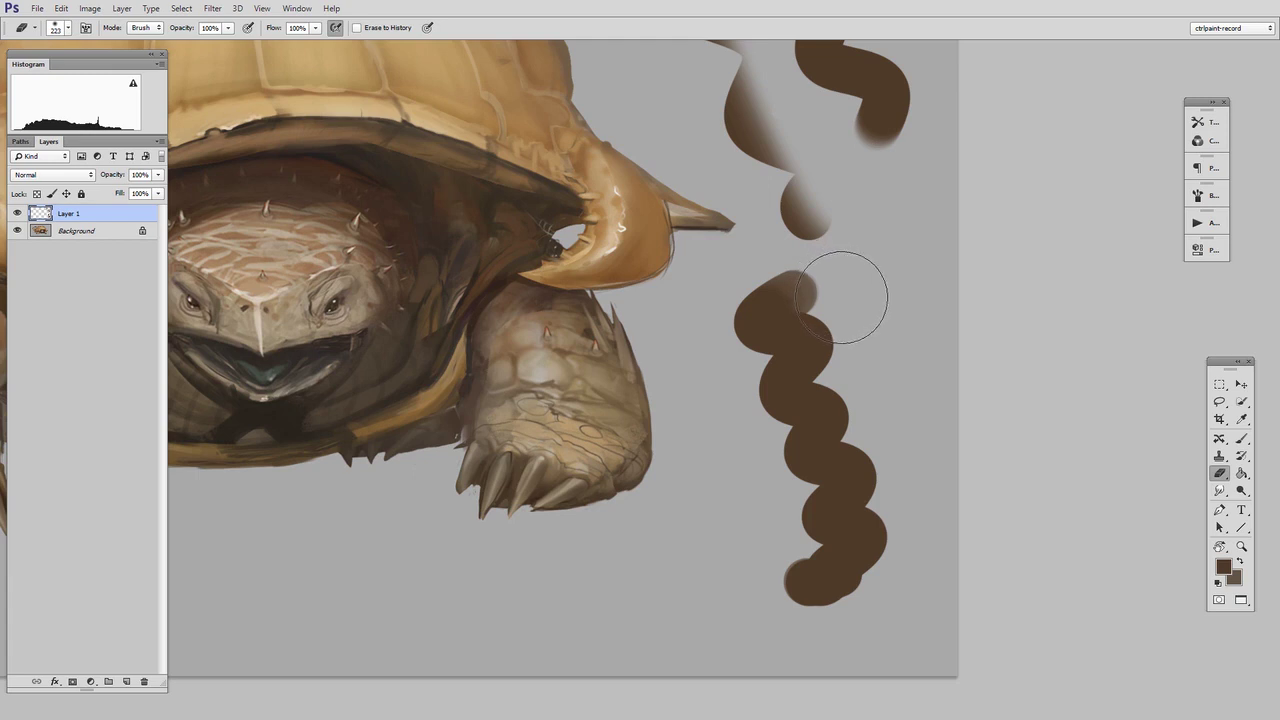
pyautogui.moveTo(846, 274)
pyautogui.mouseDown()
pyautogui.moveTo(889, 478)
pyautogui.moveTo(867, 333)
pyautogui.moveTo(903, 562)
pyautogui.moveTo(848, 327)
pyautogui.mouseUp()
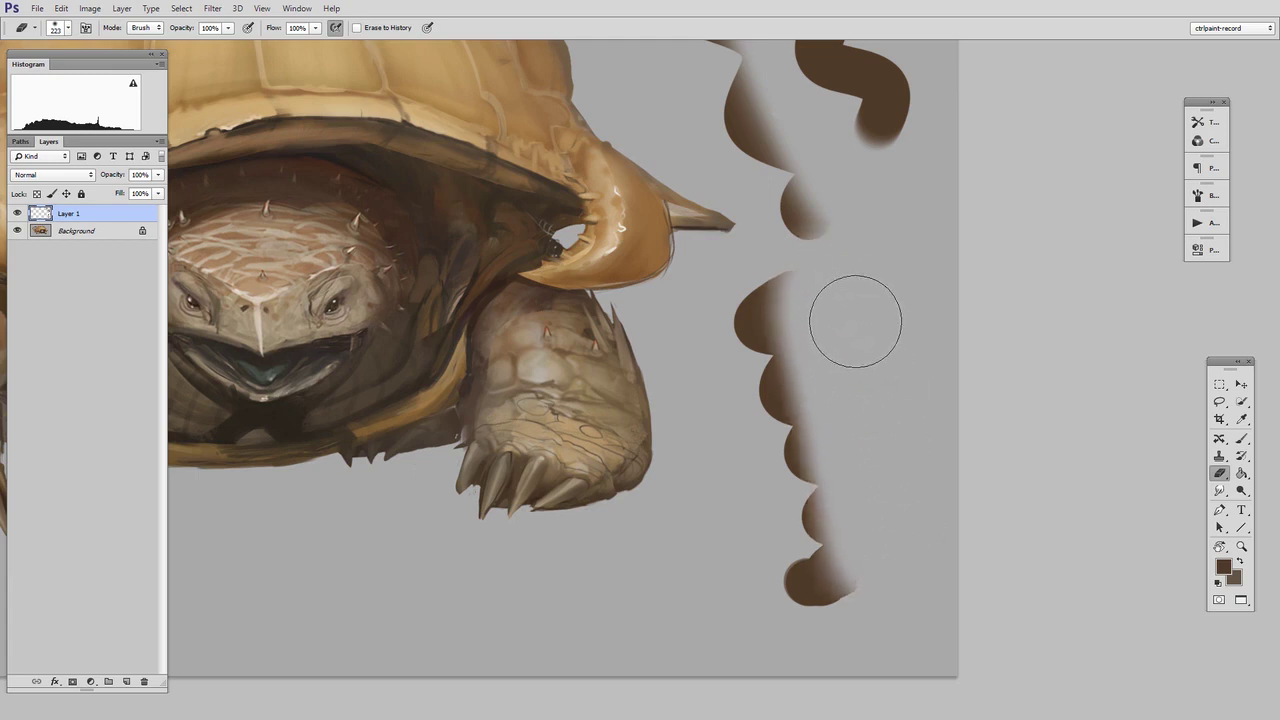
# Step: Paint two more brown squiggles, one on each side of the partly erased one
pyautogui.press('b')
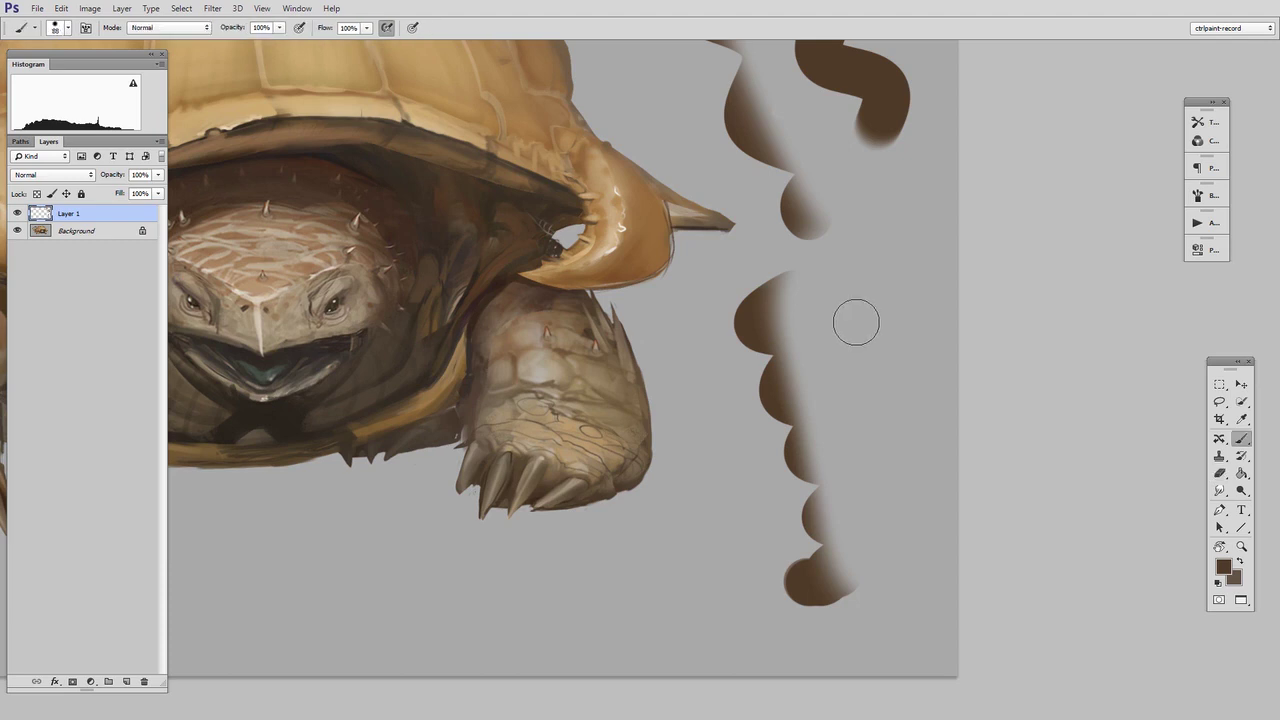
pyautogui.moveTo(838, 262); pyautogui.dragTo(900, 505)
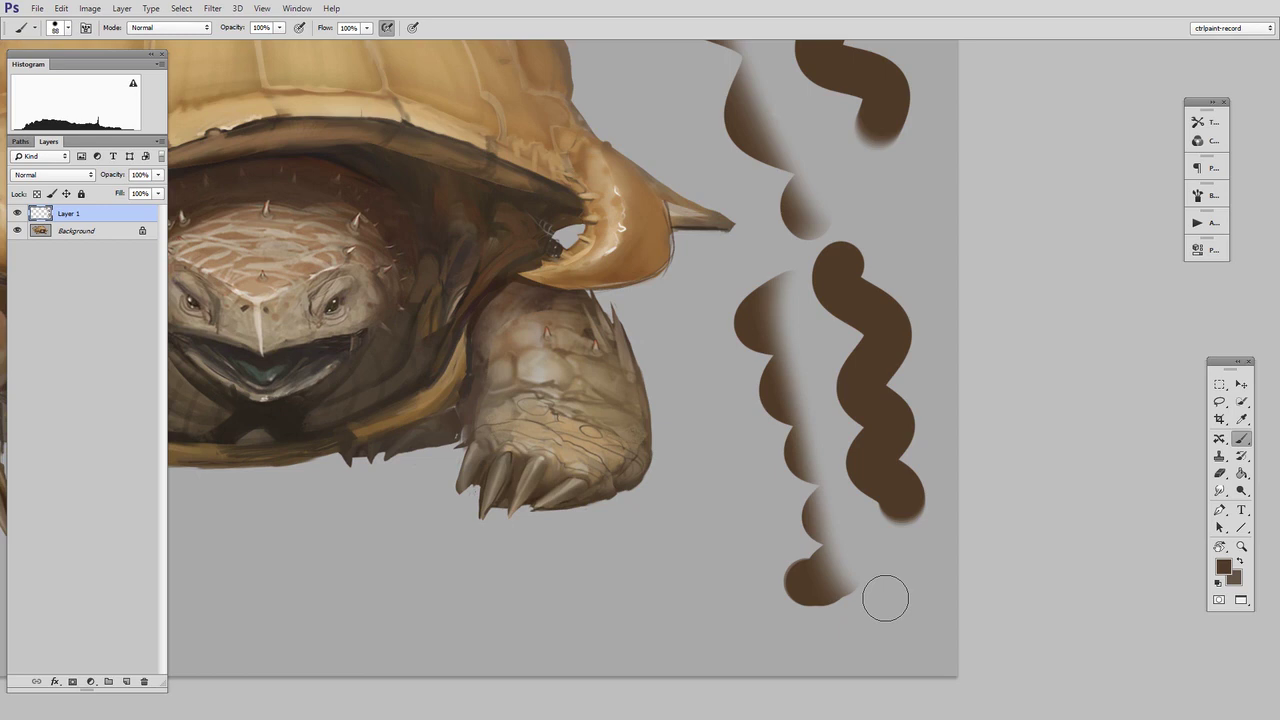
pyautogui.moveTo(799, 497); pyautogui.dragTo(873, 446)
pyautogui.moveTo(788, 335); pyautogui.dragTo(785, 525)
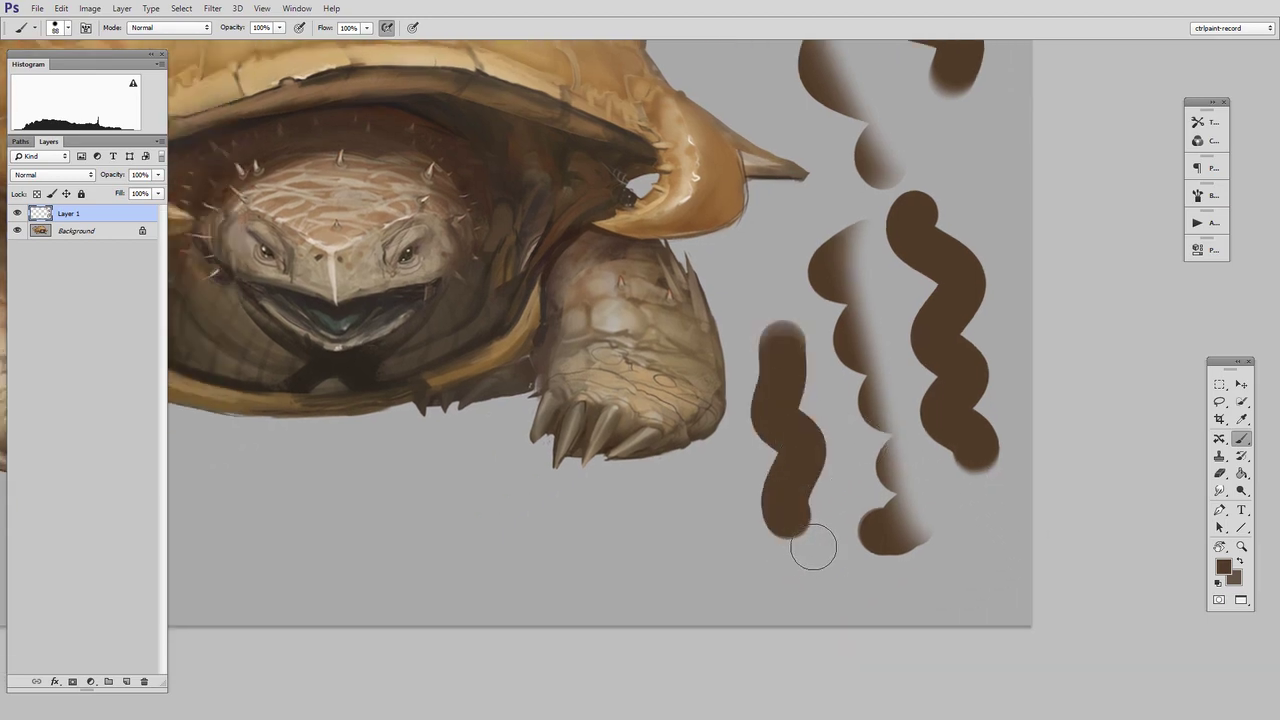
# Step: Erase across the squiggle nearest the foot and paint a fresh brown stroke over it
pyautogui.press('e')
pyautogui.moveTo(825, 300)
pyautogui.mouseDown()
pyautogui.moveTo(805, 397)
pyautogui.moveTo(860, 571)
pyautogui.mouseUp()
pyautogui.press('b')
pyautogui.moveTo(768, 290)
pyautogui.mouseDown()
pyautogui.moveTo(763, 339)
pyautogui.moveTo(807, 513)
pyautogui.mouseUp()
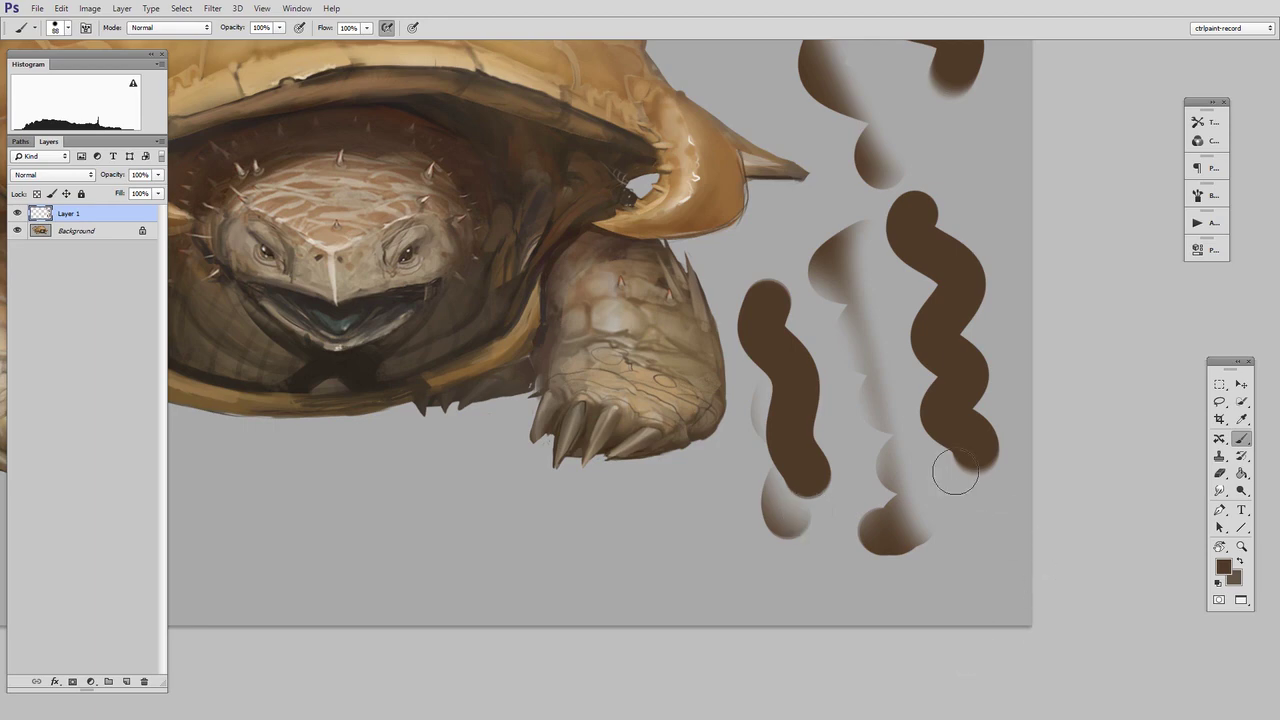
# Step: Rotate the canvas to several different angles, painting brown squiggles in the gray area around the front foot at each one
pyautogui.press('r')
pyautogui.moveTo(908, 415); pyautogui.dragTo(823, 510)
pyautogui.press('b')
pyautogui.moveTo(951, 204); pyautogui.dragTo(938, 304)
pyautogui.moveTo(918, 390); pyautogui.dragTo(694, 616)
pyautogui.press('r')
pyautogui.moveTo(820, 431)
pyautogui.mouseDown()
pyautogui.moveTo(853, 241)
pyautogui.moveTo(806, 177)
pyautogui.moveTo(800, 268)
pyautogui.mouseUp()
pyautogui.press('b')
pyautogui.moveTo(707, 150); pyautogui.dragTo(752, 362)
pyautogui.moveTo(808, 326); pyautogui.dragTo(899, 501)
pyautogui.press('r')
pyautogui.moveTo(773, 292); pyautogui.dragTo(816, 362)
pyautogui.press('b')
pyautogui.moveTo(989, 449); pyautogui.dragTo(966, 546)
pyautogui.moveTo(831, 537); pyautogui.dragTo(911, 424)
pyautogui.press('r')
pyautogui.moveTo(811, 240)
pyautogui.mouseDown()
pyautogui.moveTo(791, 280)
pyautogui.moveTo(823, 362)
pyautogui.mouseUp()
pyautogui.press('b')
pyautogui.moveTo(808, 566); pyautogui.dragTo(816, 418)
pyautogui.press('r')
pyautogui.moveTo(830, 425); pyautogui.dragTo(839, 366)
pyautogui.press('b')
pyautogui.moveTo(913, 264); pyautogui.dragTo(897, 360)
pyautogui.press('r')
pyautogui.moveTo(786, 571)
pyautogui.mouseDown()
pyautogui.moveTo(893, 424)
pyautogui.moveTo(907, 333)
pyautogui.moveTo(735, 400)
pyautogui.moveTo(741, 369)
pyautogui.moveTo(704, 480)
pyautogui.mouseUp()
pyautogui.click(742, 378)
pyautogui.moveTo(728, 241); pyautogui.dragTo(740, 400)
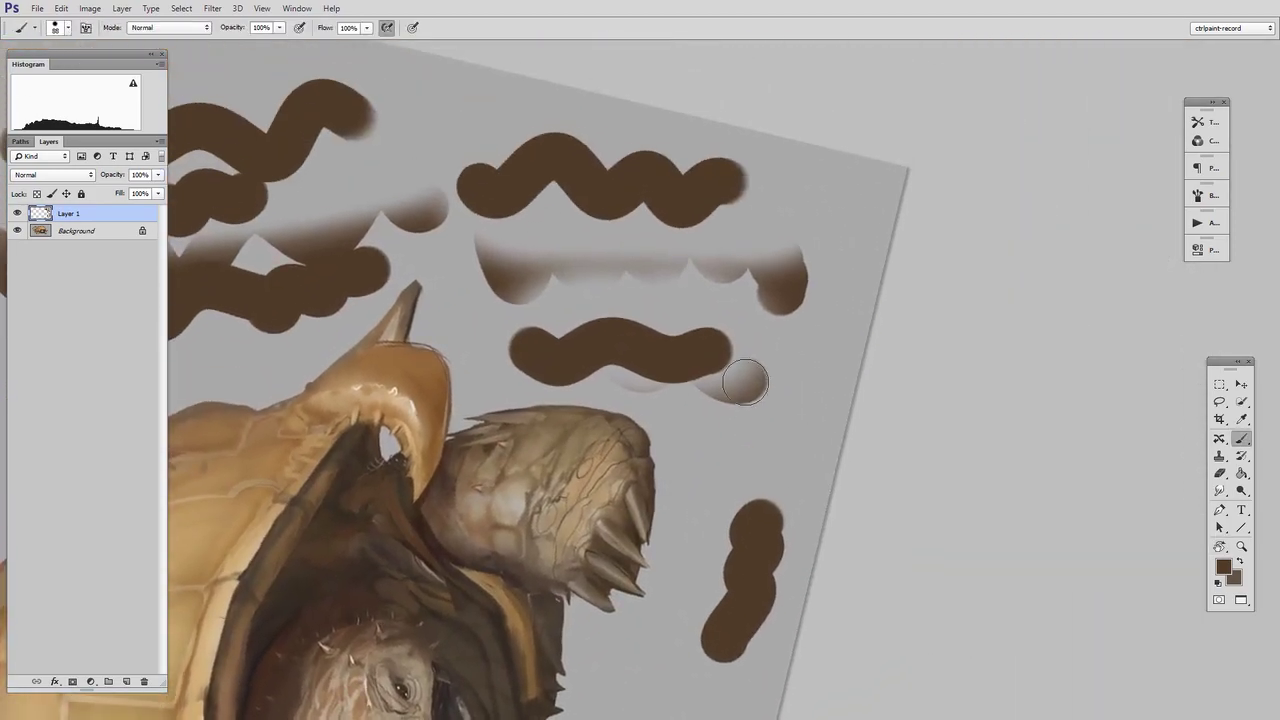
# Step: Fill more of the gray area beside the shell and foot with overlapping brown strokes, rotating the canvas between strokes
pyautogui.press('r')
pyautogui.moveTo(744, 296)
pyautogui.mouseDown()
pyautogui.moveTo(776, 335)
pyautogui.moveTo(774, 391)
pyautogui.mouseUp()
pyautogui.press('b')
pyautogui.moveTo(757, 326); pyautogui.dragTo(766, 460)
pyautogui.press('r')
pyautogui.moveTo(811, 334); pyautogui.dragTo(790, 443)
pyautogui.press('b')
pyautogui.moveTo(728, 236); pyautogui.dragTo(733, 378)
pyautogui.moveTo(820, 199); pyautogui.dragTo(785, 418)
pyautogui.press('r')
pyautogui.moveTo(806, 263); pyautogui.dragTo(774, 440)
pyautogui.press('b')
pyautogui.moveTo(788, 368)
pyautogui.mouseDown()
pyautogui.moveTo(780, 465)
pyautogui.moveTo(746, 520)
pyautogui.mouseUp()
pyautogui.moveTo(694, 523); pyautogui.dragTo(909, 414)
pyautogui.press('r')
pyautogui.moveTo(808, 462); pyautogui.dragTo(827, 367)
pyautogui.press('b')
pyautogui.moveTo(817, 246); pyautogui.dragTo(760, 426)
pyautogui.moveTo(712, 469); pyautogui.dragTo(801, 584)
pyautogui.press('r')
pyautogui.moveTo(790, 574)
pyautogui.mouseDown()
pyautogui.moveTo(852, 496)
pyautogui.moveTo(880, 360)
pyautogui.mouseUp()
pyautogui.press('b')
pyautogui.moveTo(740, 434); pyautogui.dragTo(728, 518)
pyautogui.moveTo(763, 467)
pyautogui.mouseDown()
pyautogui.moveTo(789, 417)
pyautogui.moveTo(726, 538)
pyautogui.mouseUp()
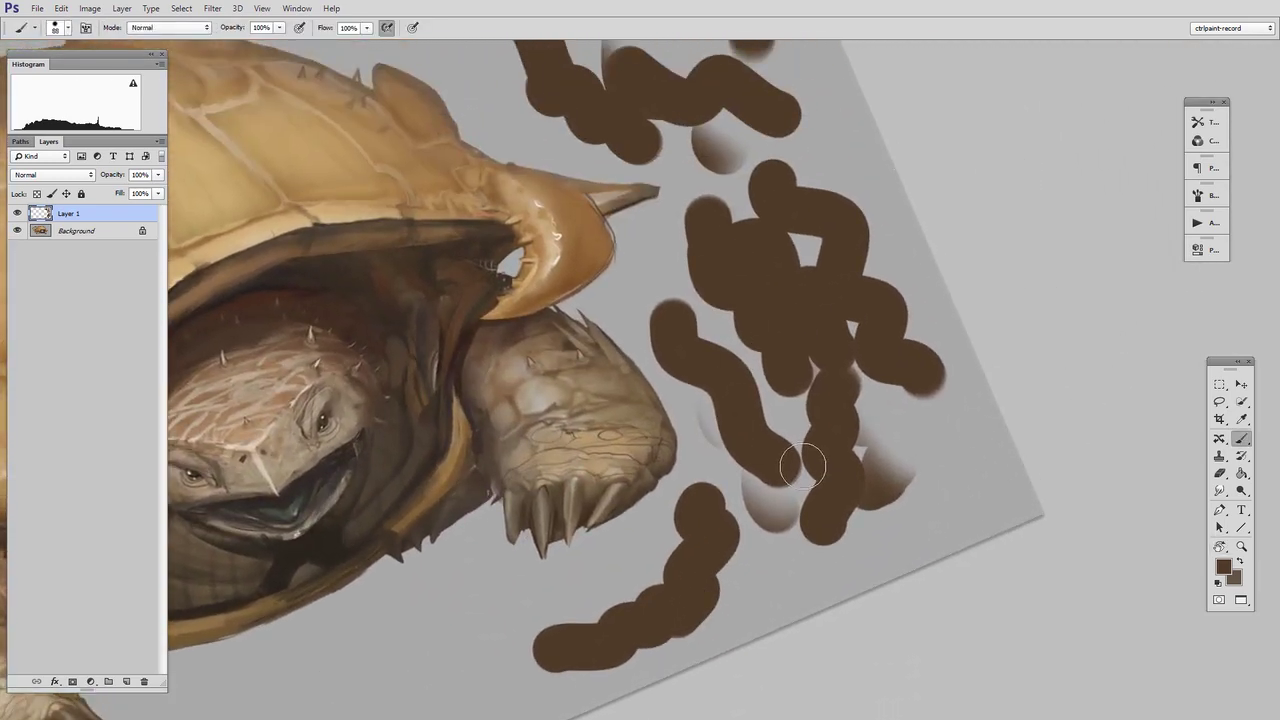
pyautogui.moveTo(742, 188); pyautogui.dragTo(773, 298)
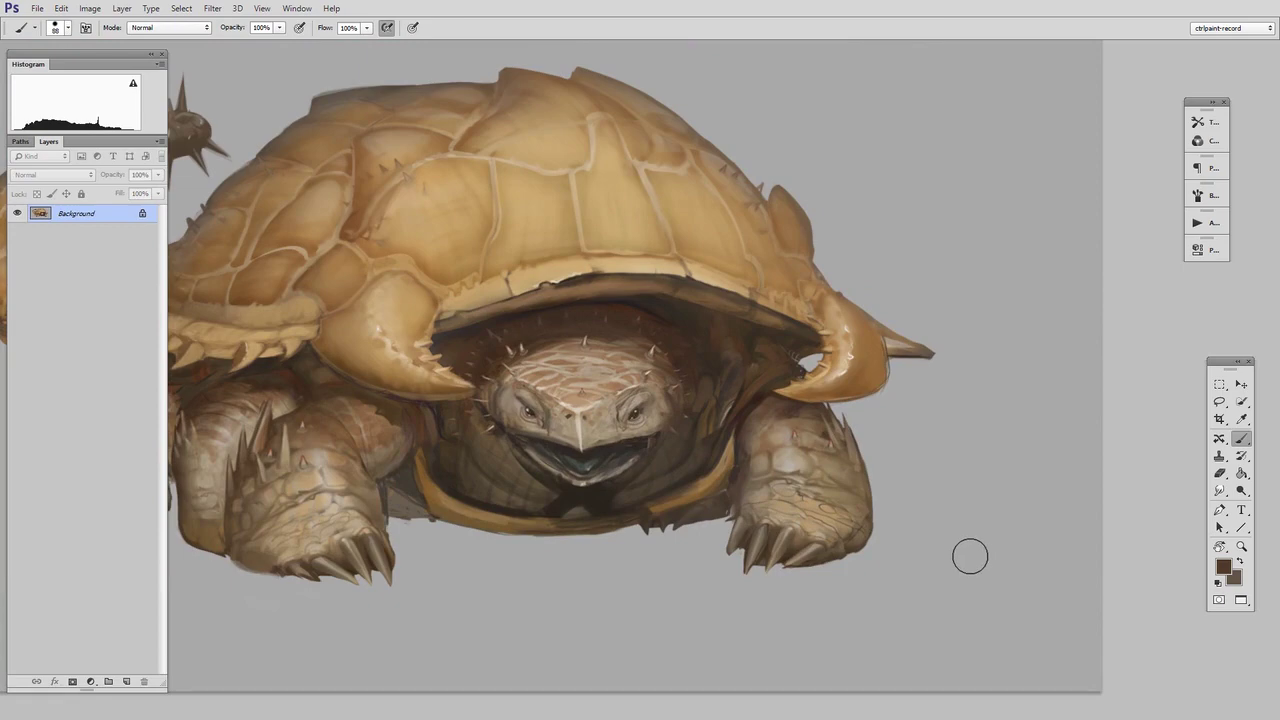
# Step: Paint three wavy brown strokes directly on the Background layer in the gray area beside the shell
pyautogui.moveTo(970, 362); pyautogui.dragTo(1035, 391)
pyautogui.moveTo(1008, 202)
pyautogui.mouseDown()
pyautogui.moveTo(1028, 404)
pyautogui.moveTo(994, 446)
pyautogui.moveTo(964, 428)
pyautogui.moveTo(945, 445)
pyautogui.moveTo(963, 419)
pyautogui.mouseUp()
pyautogui.moveTo(1020, 135)
pyautogui.mouseDown()
pyautogui.moveTo(1034, 186)
pyautogui.moveTo(1032, 365)
pyautogui.mouseUp()
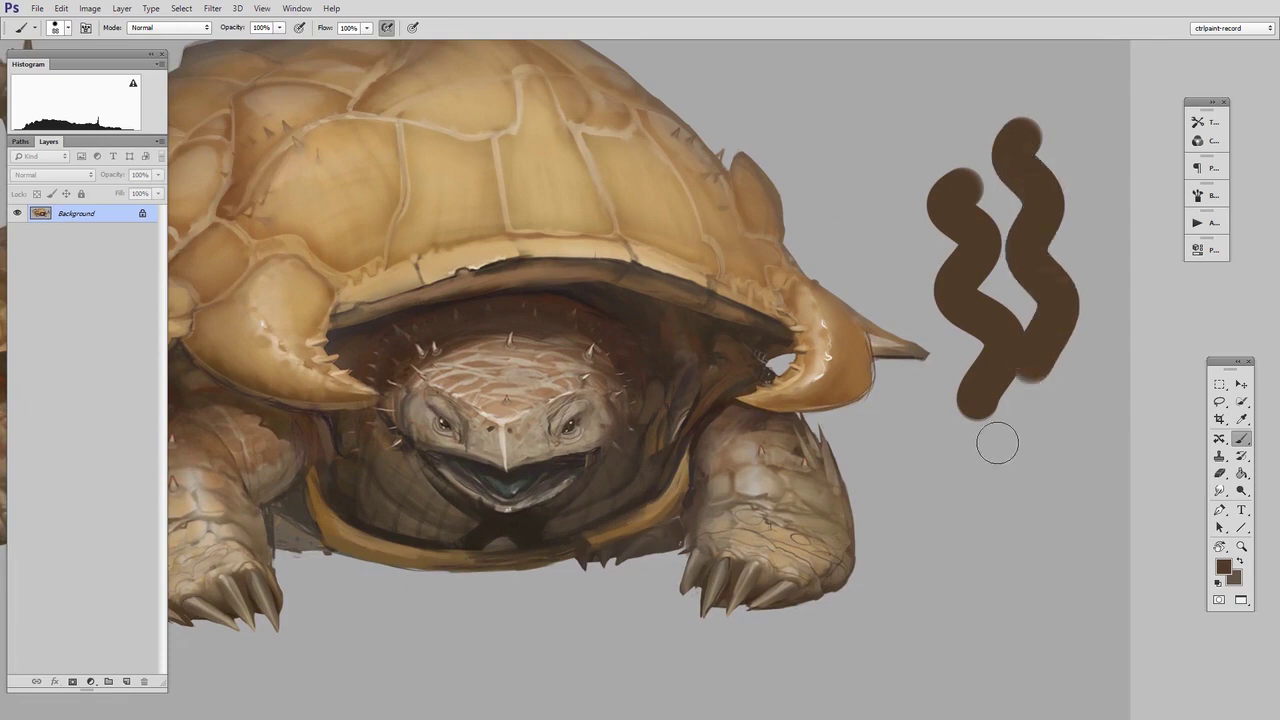
pyautogui.hotkey('ctrl', 'space')
pyautogui.moveTo(1014, 414)
pyautogui.mouseDown()
pyautogui.moveTo(990, 430)
pyautogui.moveTo(1014, 423)
pyautogui.moveTo(990, 524)
pyautogui.mouseUp()
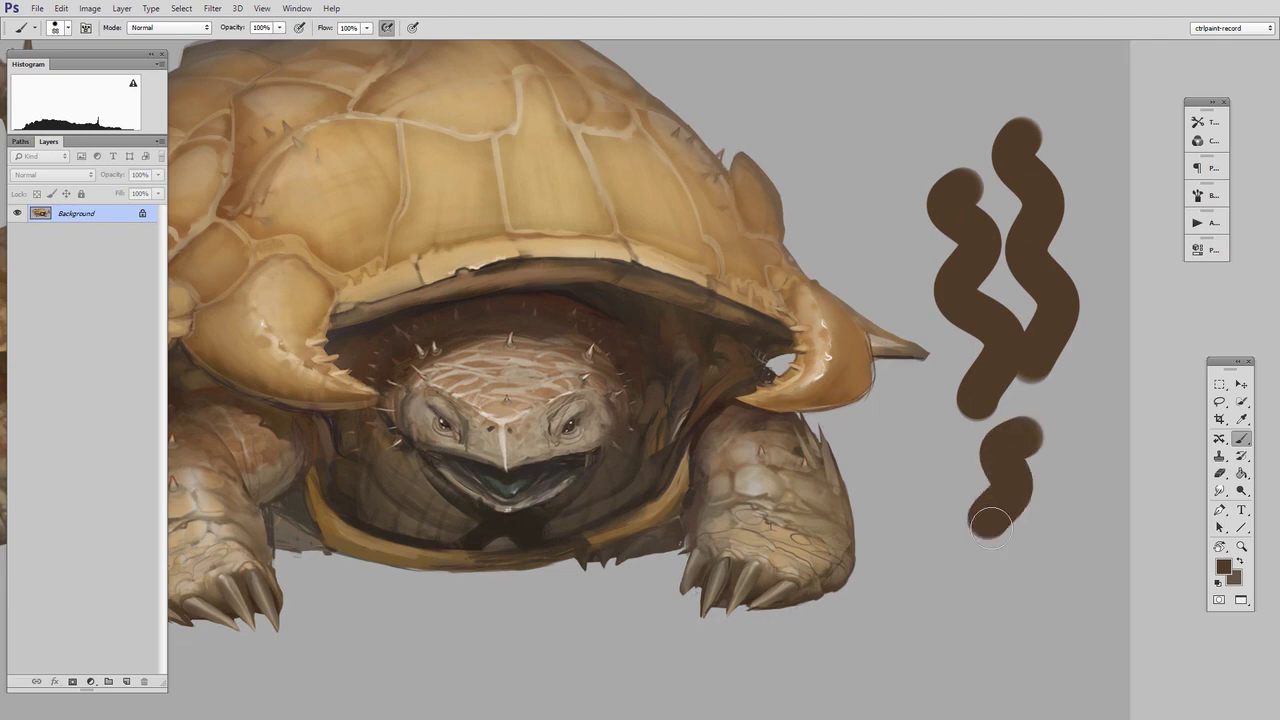
# Step: Add a new layer and paint overlapping brown strokes across the gray area above the squiggles
pyautogui.hotkey('ctrl', 'shift', 'alt', 'n')
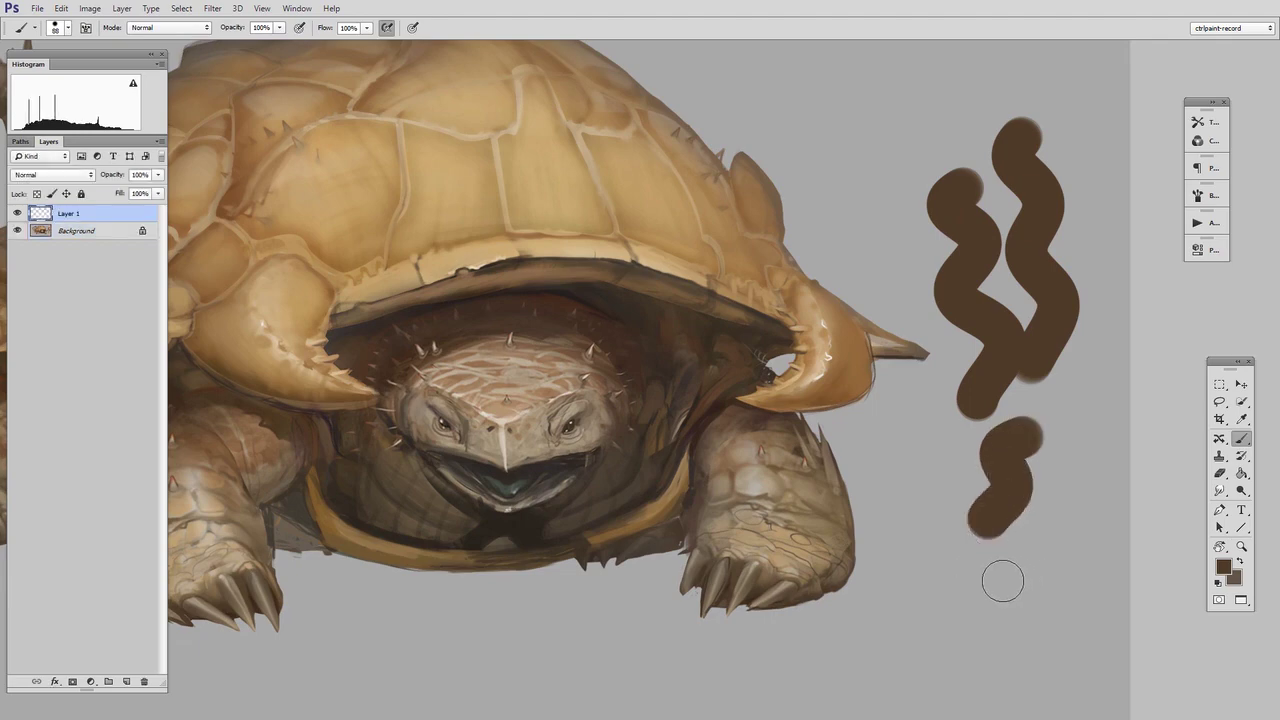
pyautogui.moveTo(1006, 457); pyautogui.dragTo(963, 634)
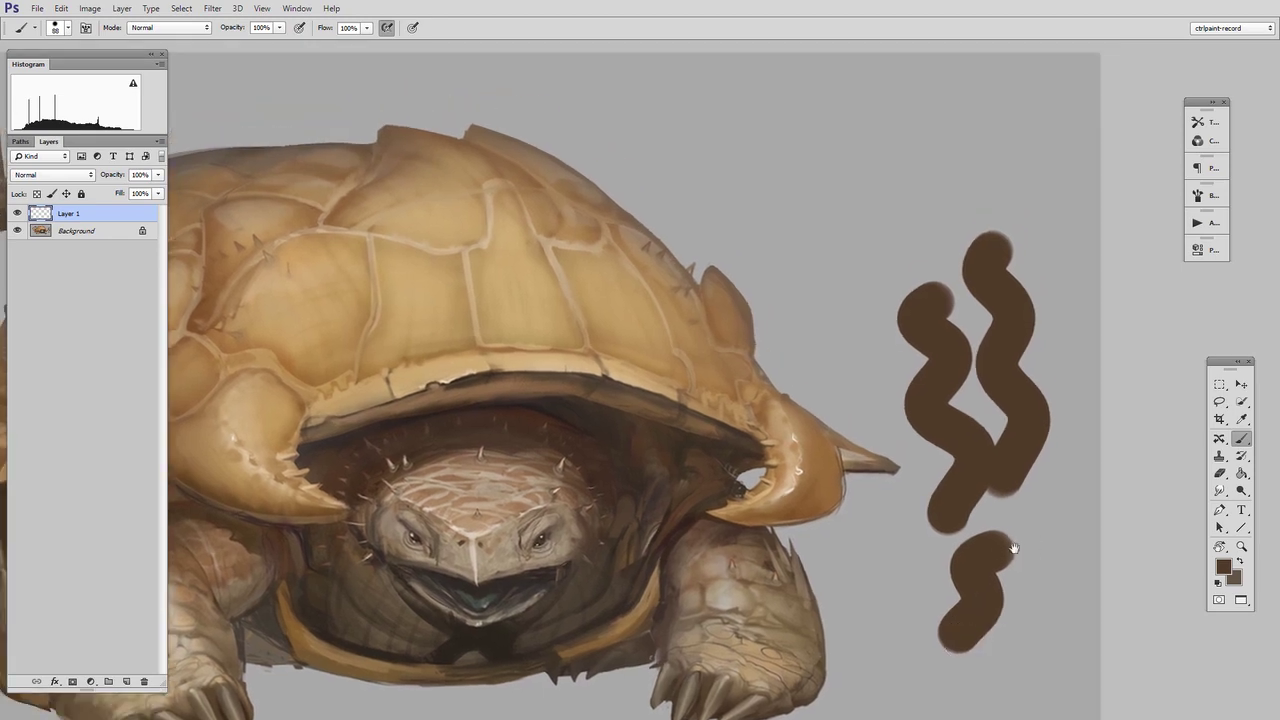
pyautogui.moveTo(1014, 545); pyautogui.dragTo(1000, 565)
pyautogui.moveTo(746, 163)
pyautogui.mouseDown()
pyautogui.moveTo(886, 222)
pyautogui.moveTo(931, 164)
pyautogui.moveTo(940, 332)
pyautogui.moveTo(843, 270)
pyautogui.moveTo(832, 292)
pyautogui.mouseUp()
pyautogui.moveTo(928, 410); pyautogui.dragTo(934, 496)
# Step: Lasso a rounded area over the upper brown strokes, fill it with brown brushwork and deselect it
pyautogui.click(1219, 404)
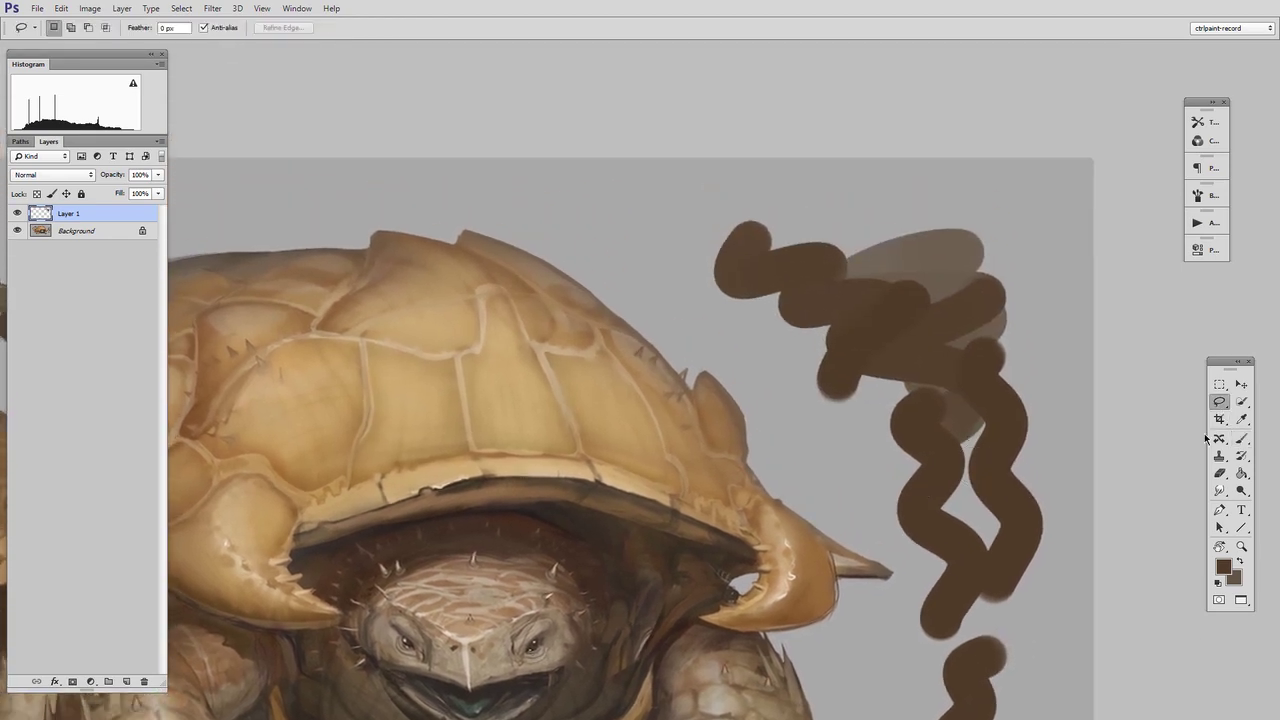
pyautogui.scroll(2, 858, 310)
pyautogui.moveTo(858, 310)
pyautogui.mouseDown()
pyautogui.moveTo(993, 352)
pyautogui.moveTo(850, 330)
pyautogui.moveTo(842, 305)
pyautogui.moveTo(922, 260)
pyautogui.moveTo(965, 330)
pyautogui.moveTo(965, 365)
pyautogui.moveTo(850, 340)
pyautogui.moveTo(856, 372)
pyautogui.mouseUp()
pyautogui.press('b')
pyautogui.moveTo(990, 310)
pyautogui.mouseDown()
pyautogui.moveTo(1000, 330)
pyautogui.moveTo(900, 300)
pyautogui.moveTo(971, 366)
pyautogui.moveTo(993, 302)
pyautogui.mouseUp()
pyautogui.click(1219, 384)
pyautogui.click(1086, 432)
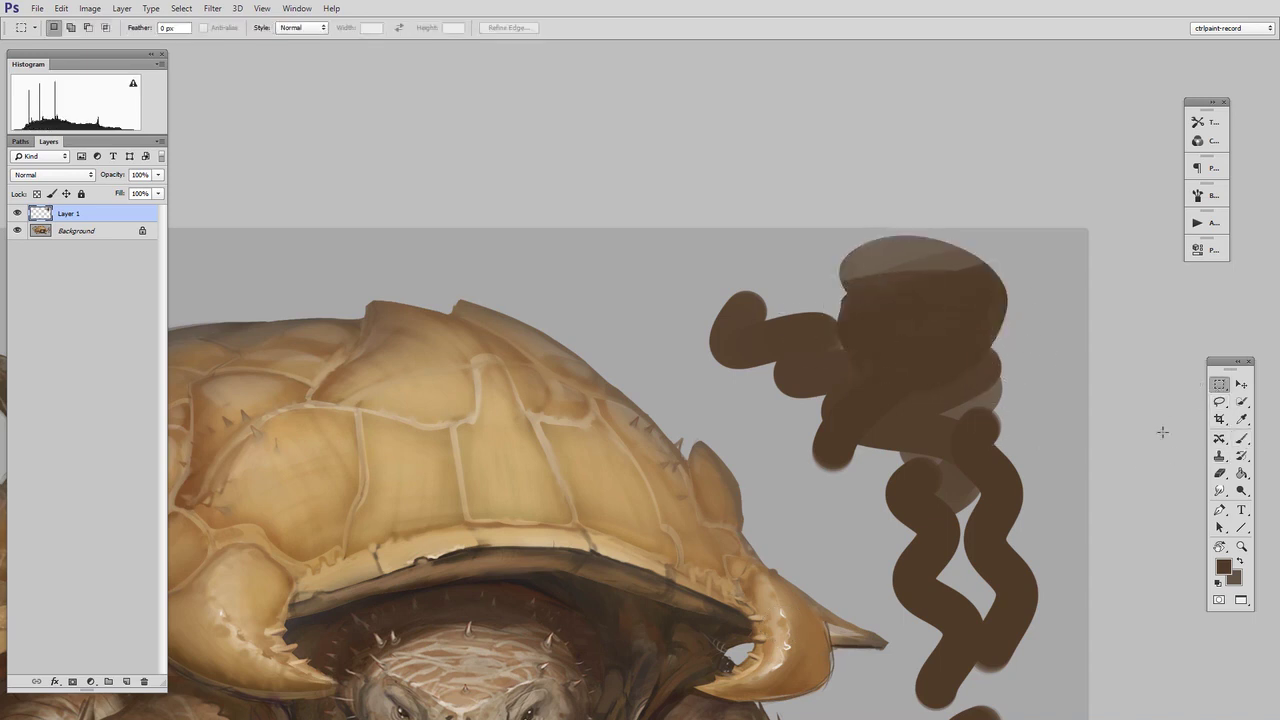
# Step: Extend the brown strokes toward the top of the shell and paint a lassoed area among them solid brown
pyautogui.click(1241, 439)
pyautogui.moveTo(668, 287)
pyautogui.mouseDown()
pyautogui.moveTo(720, 375)
pyautogui.moveTo(640, 310)
pyautogui.moveTo(585, 290)
pyautogui.mouseUp()
pyautogui.press('l')
pyautogui.moveTo(718, 248); pyautogui.dragTo(664, 338)
pyautogui.press('b')
pyautogui.moveTo(700, 262)
pyautogui.mouseDown()
pyautogui.moveTo(760, 288)
pyautogui.moveTo(806, 336)
pyautogui.mouseUp()
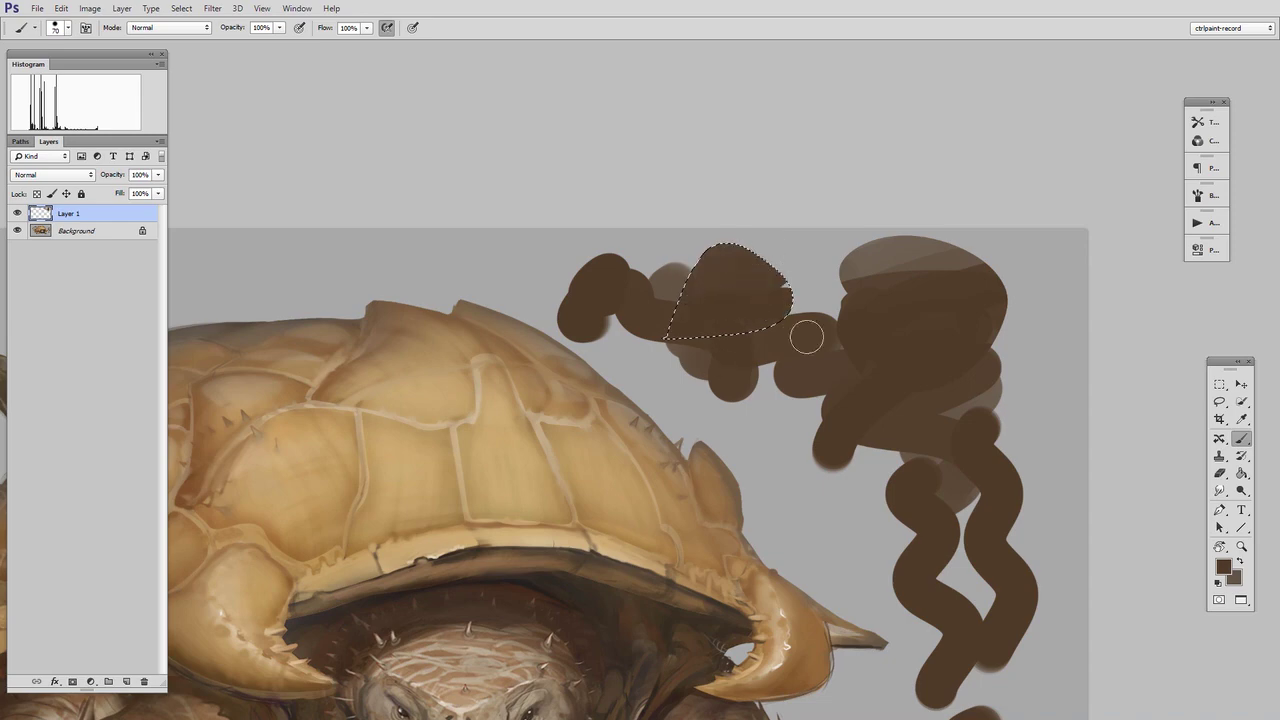
pyautogui.click(1219, 384)
pyautogui.click(880, 470)
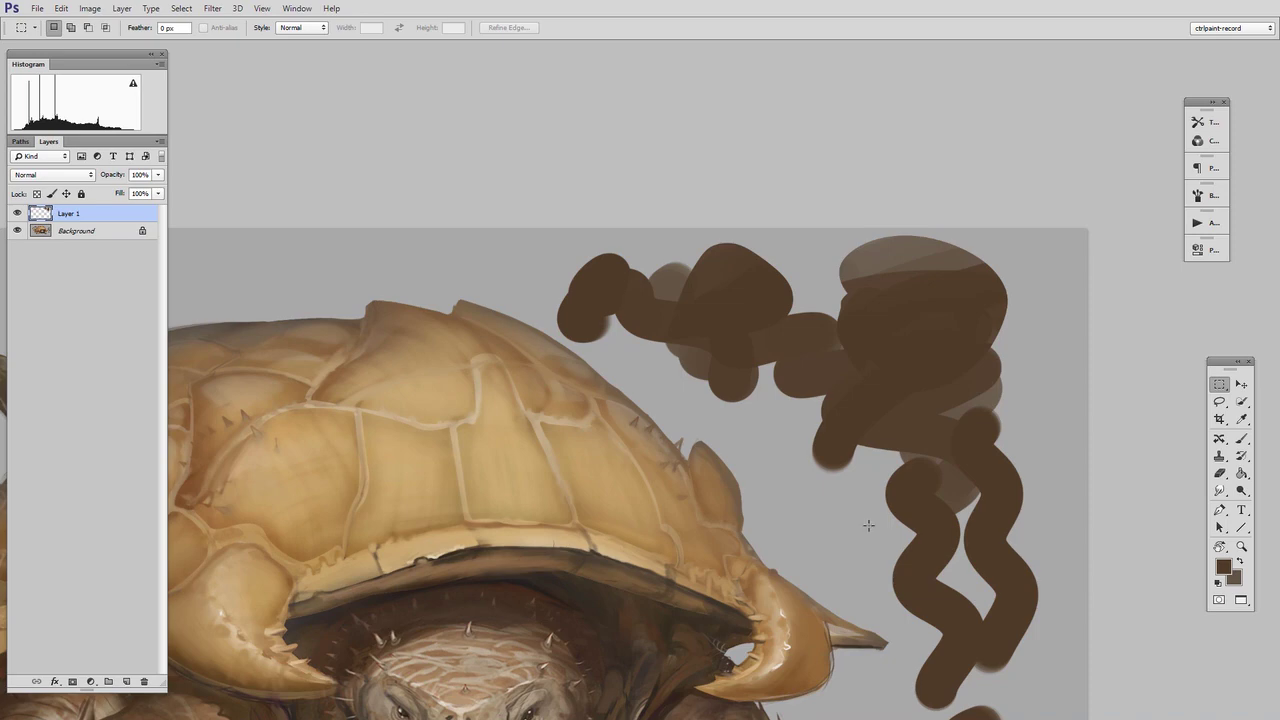
# Step: Draw a freehand lasso selection and a rectangular marquee selection around the lowest brown squiggle, clearing both
pyautogui.scroll(-5, 868, 525)
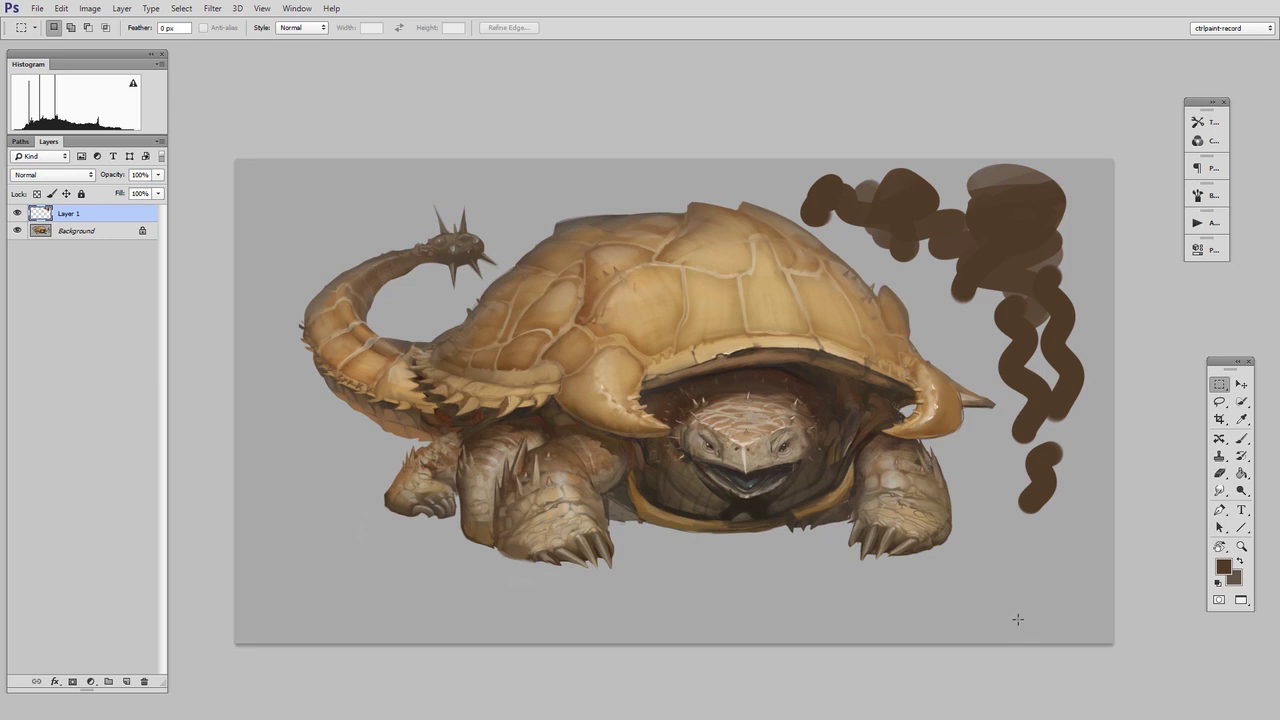
pyautogui.click(1219, 401)
pyautogui.moveTo(1045, 530); pyautogui.dragTo(1018, 532)
pyautogui.click(1220, 385)
pyautogui.moveTo(985, 433); pyautogui.dragTo(1047, 485)
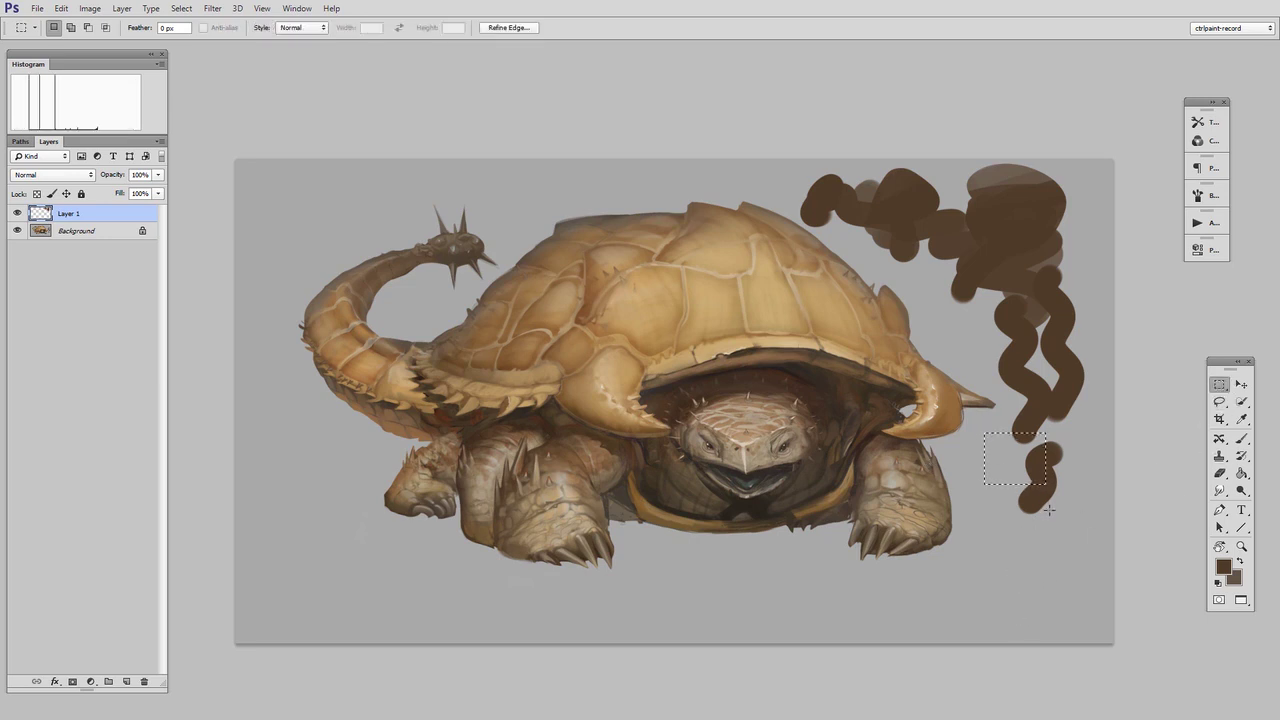
pyautogui.hotkey('ctrl', 'd')
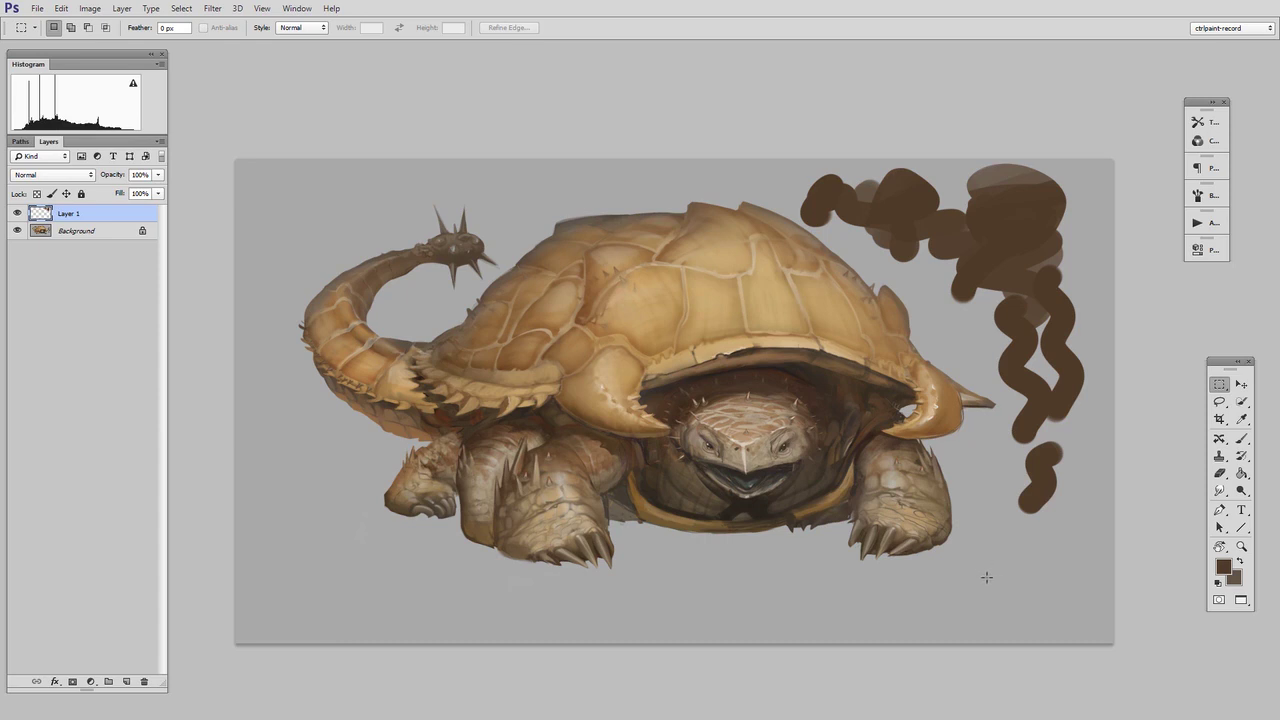